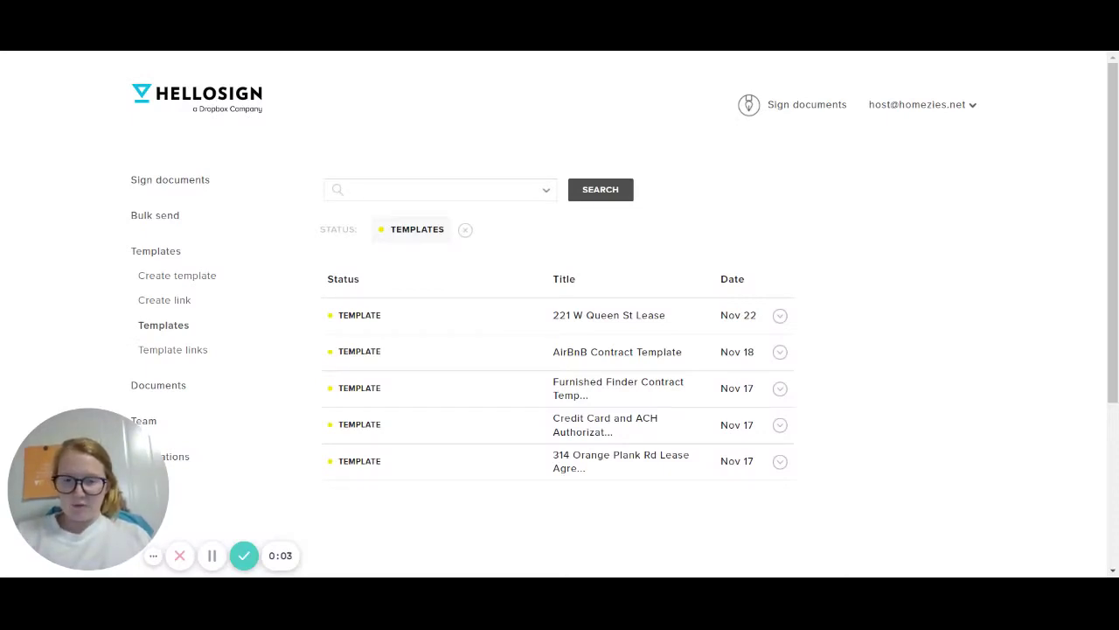
Start a signature request from the AirBnB Contract Template and continue past Select documents
click(780, 352)
click(636, 366)
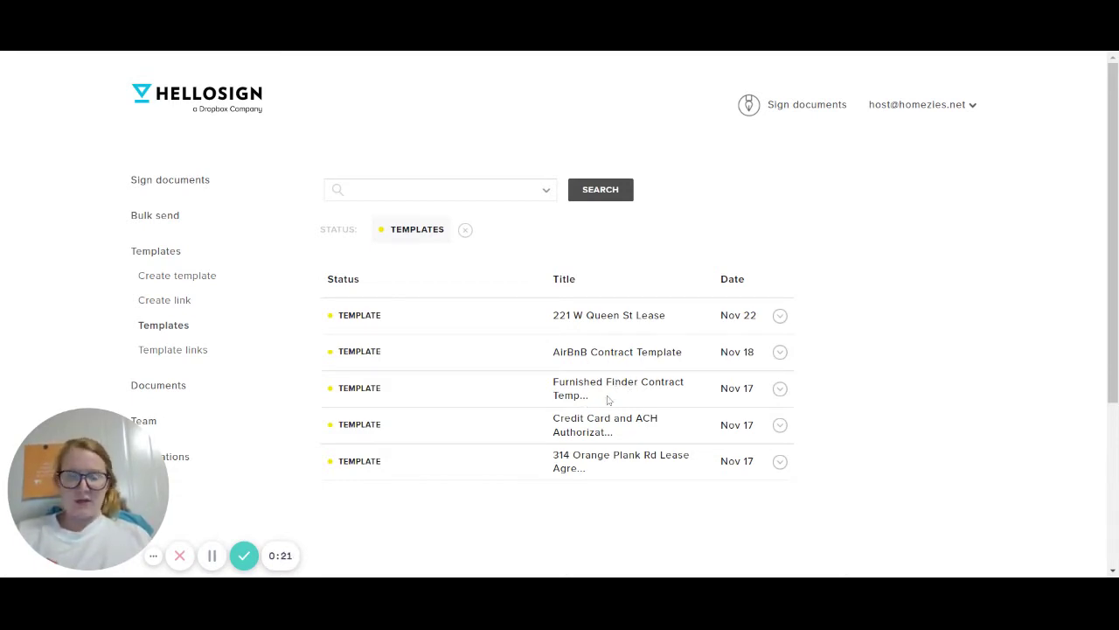
click(779, 352)
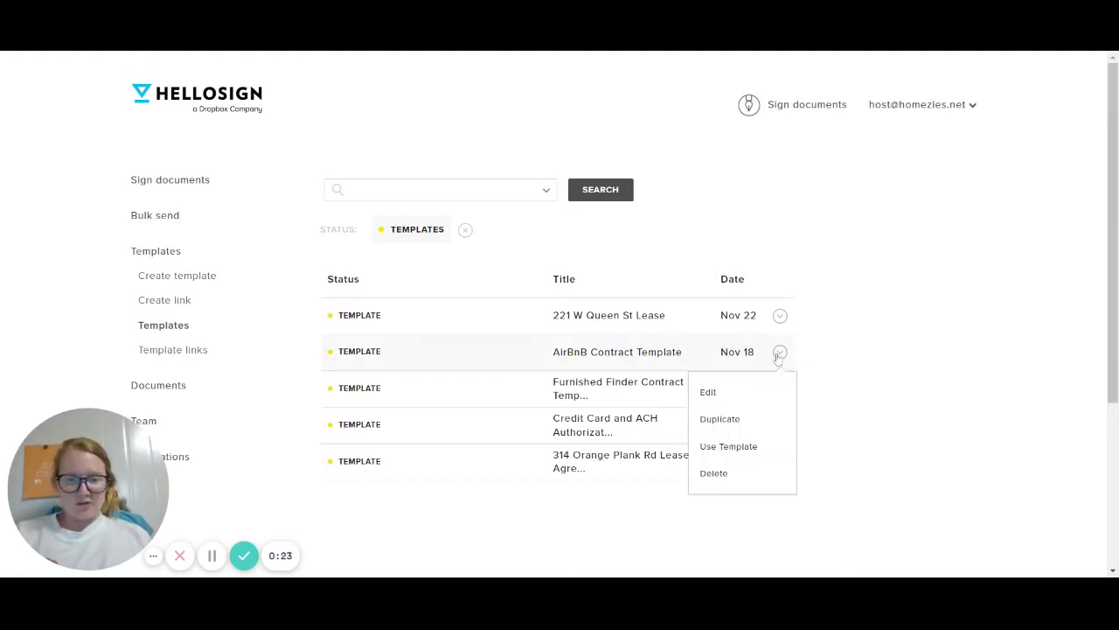
click(779, 355)
click(777, 359)
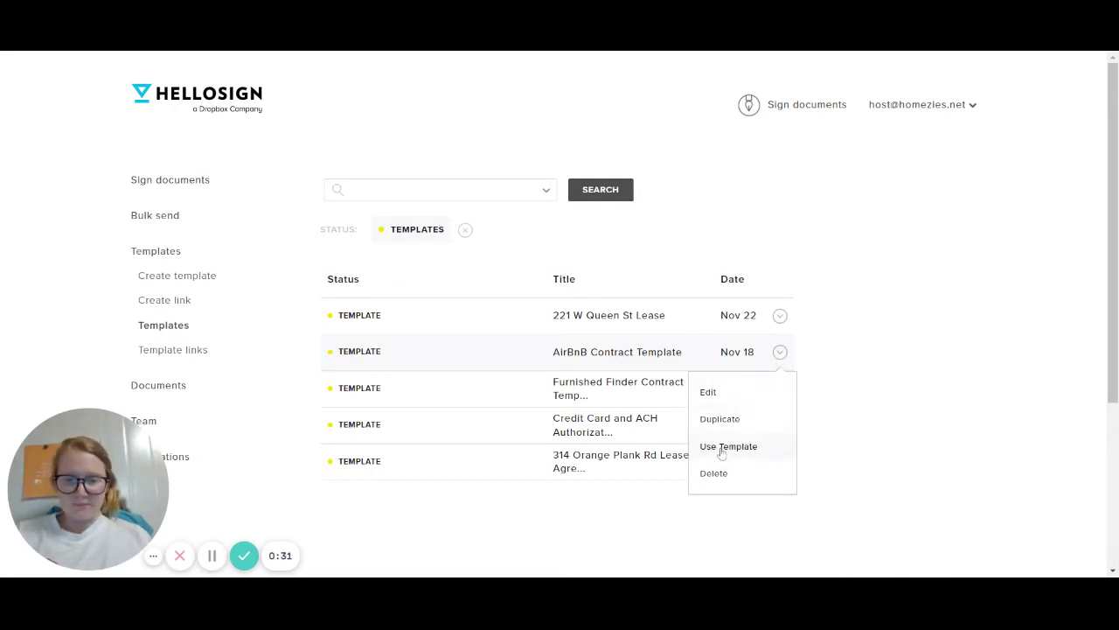
click(721, 447)
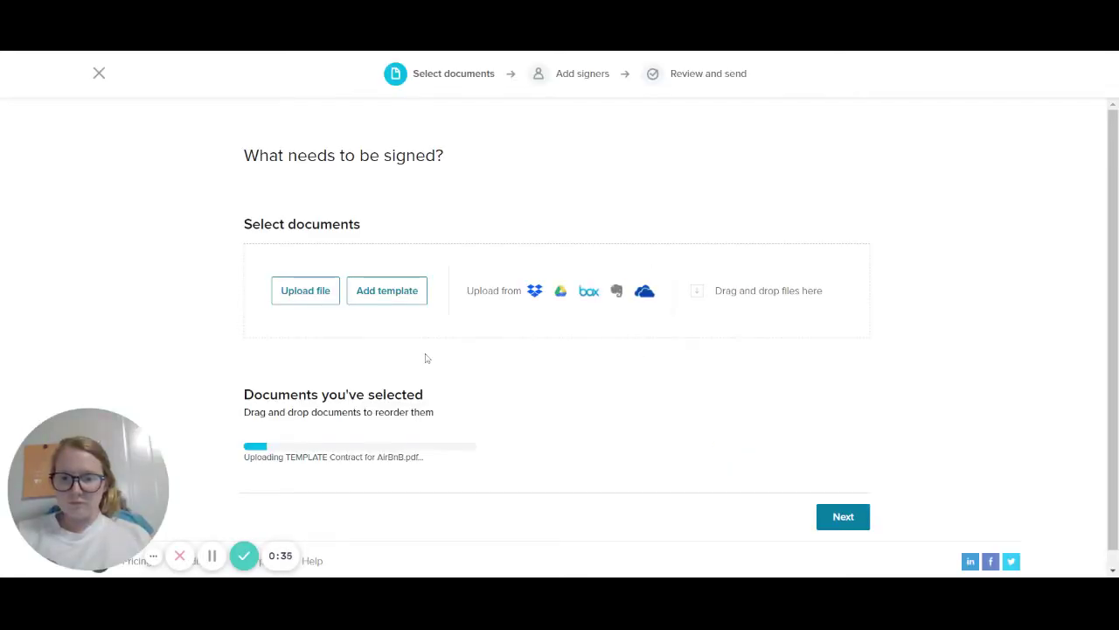
click(837, 507)
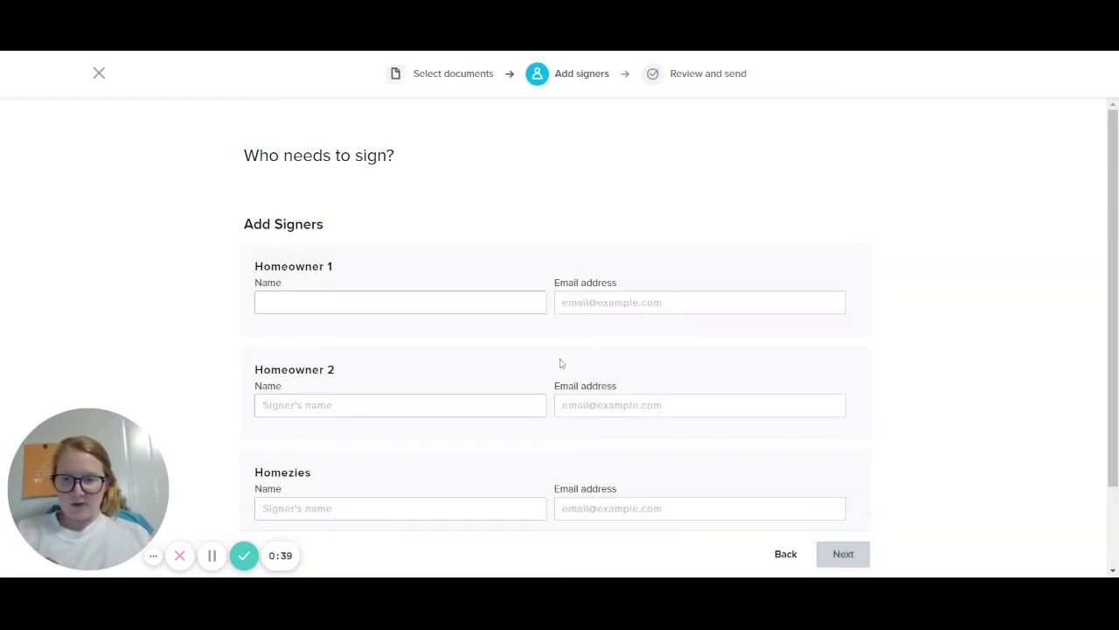
Enter the first homeowner's full name and e-mail address for the Homeowner 1 signer
text(K)
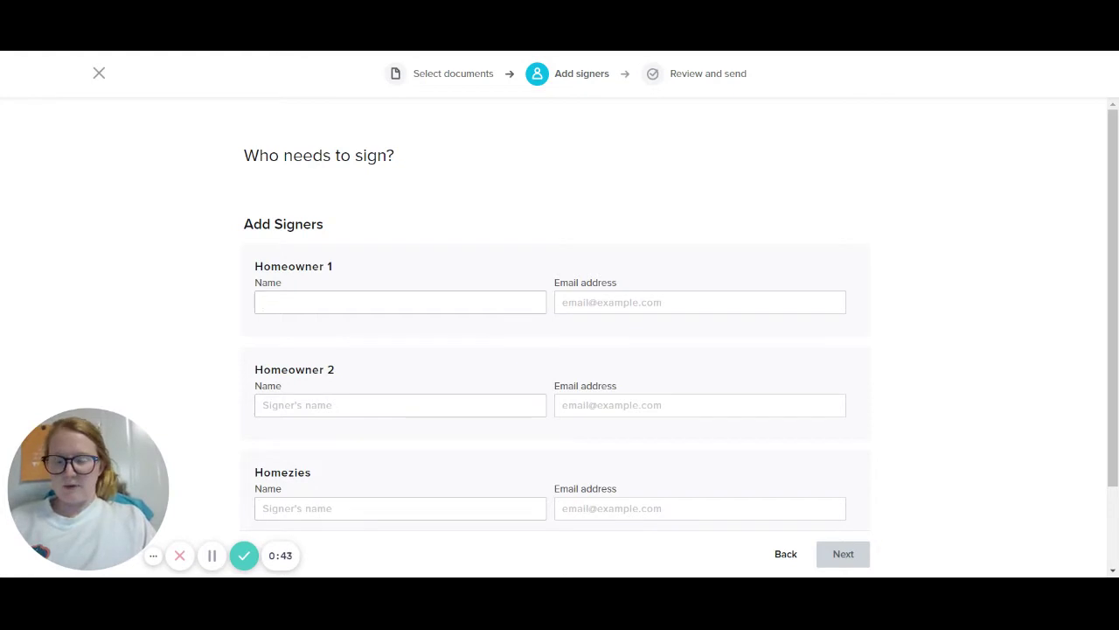
key(Tab)
text(hos)
key(BackSpace)
key(BackSpace)
key(BackSpace)
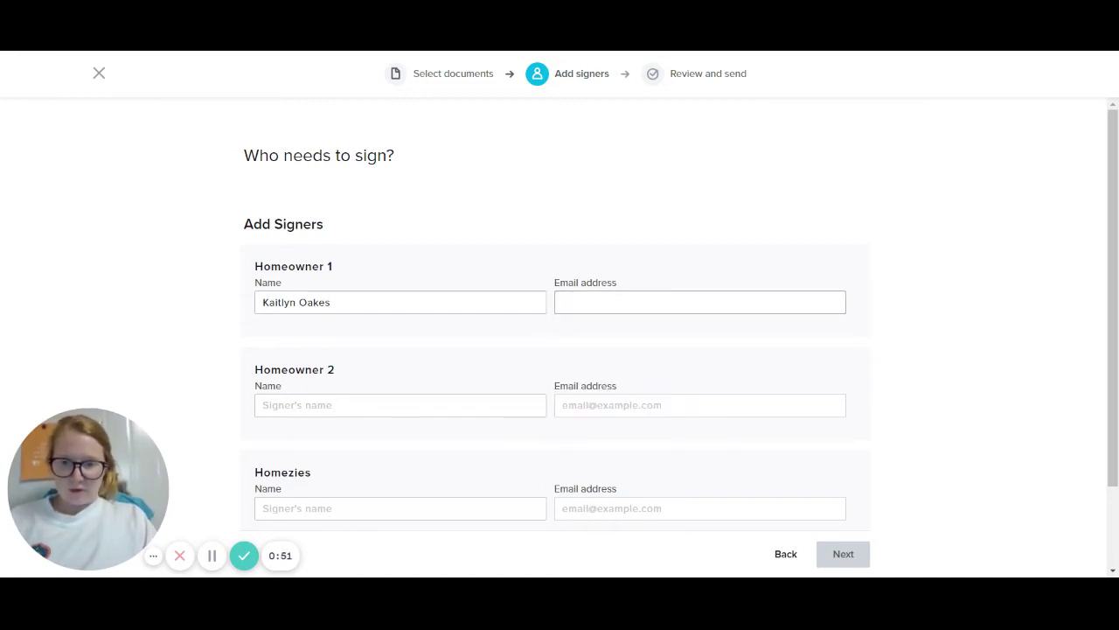
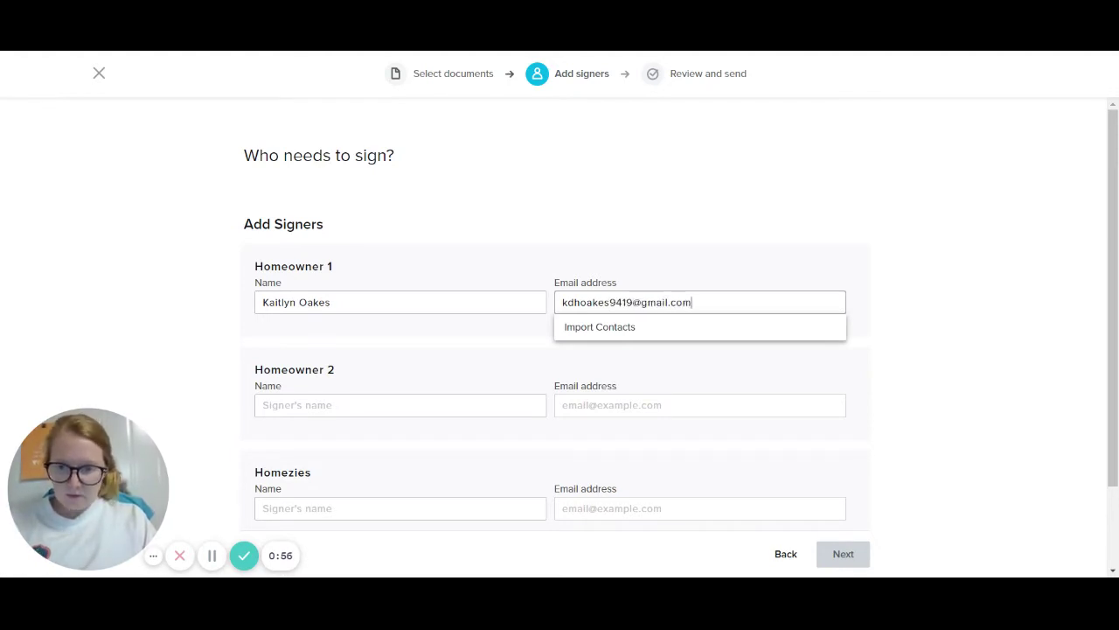
click(401, 405)
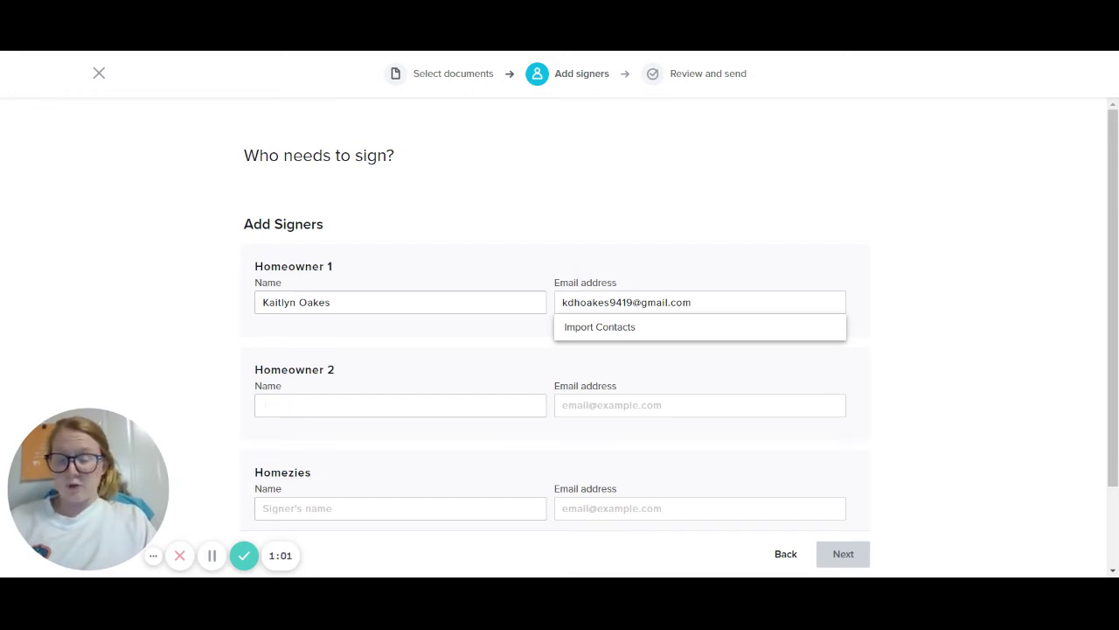
click(699, 405)
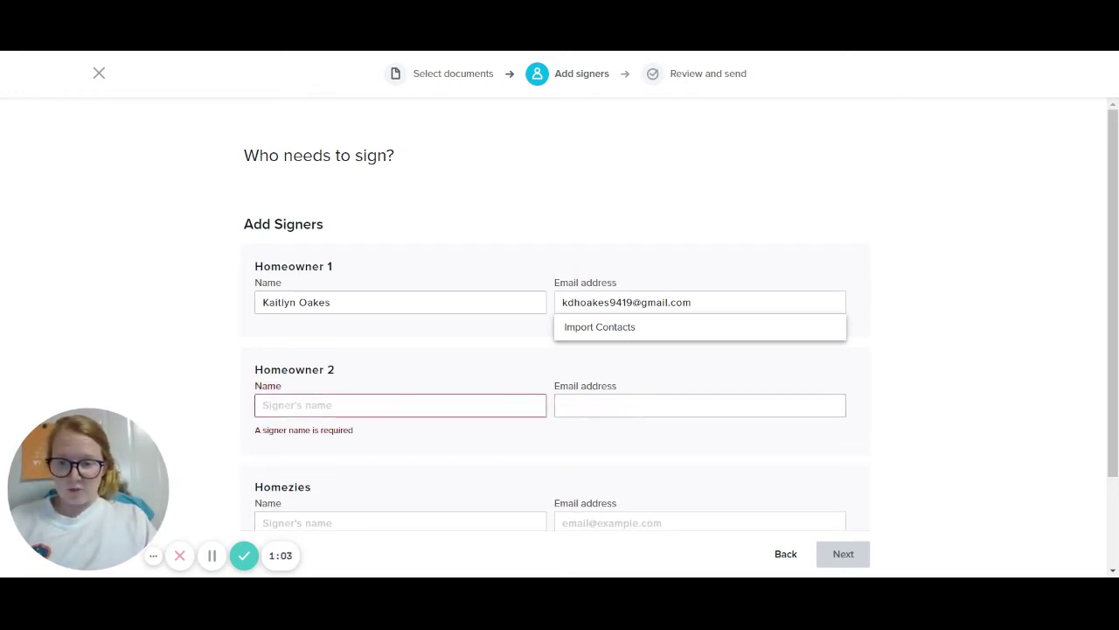
Enter the second homeowner's name and e-mail address for the Homeowner 2 signer
scroll(560, 350, down, 2)
click(263, 290)
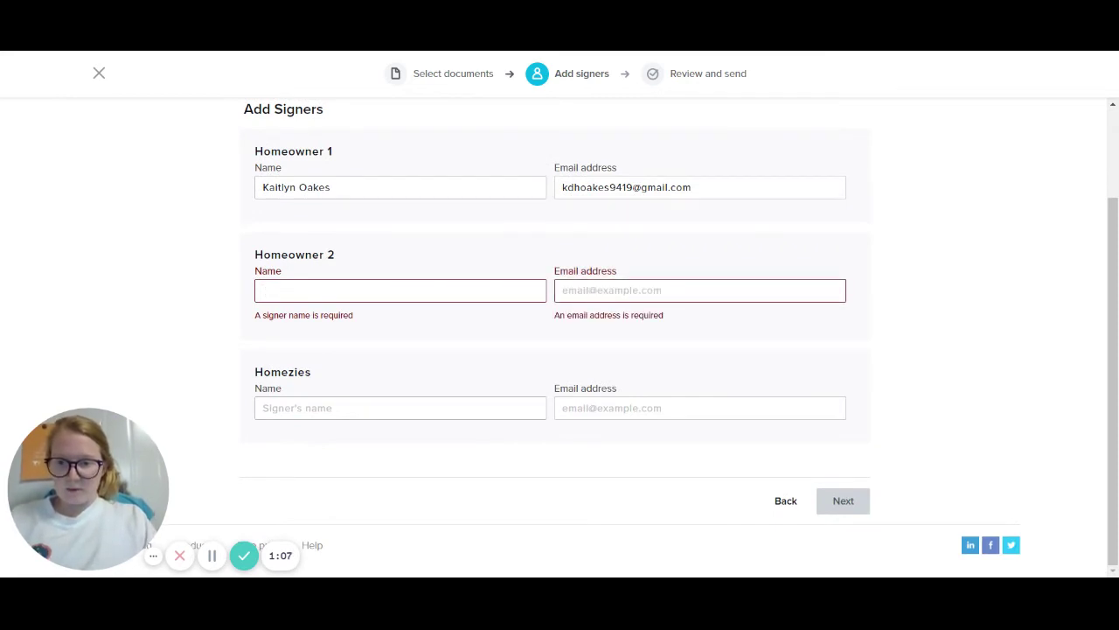
text(Joe Blow)
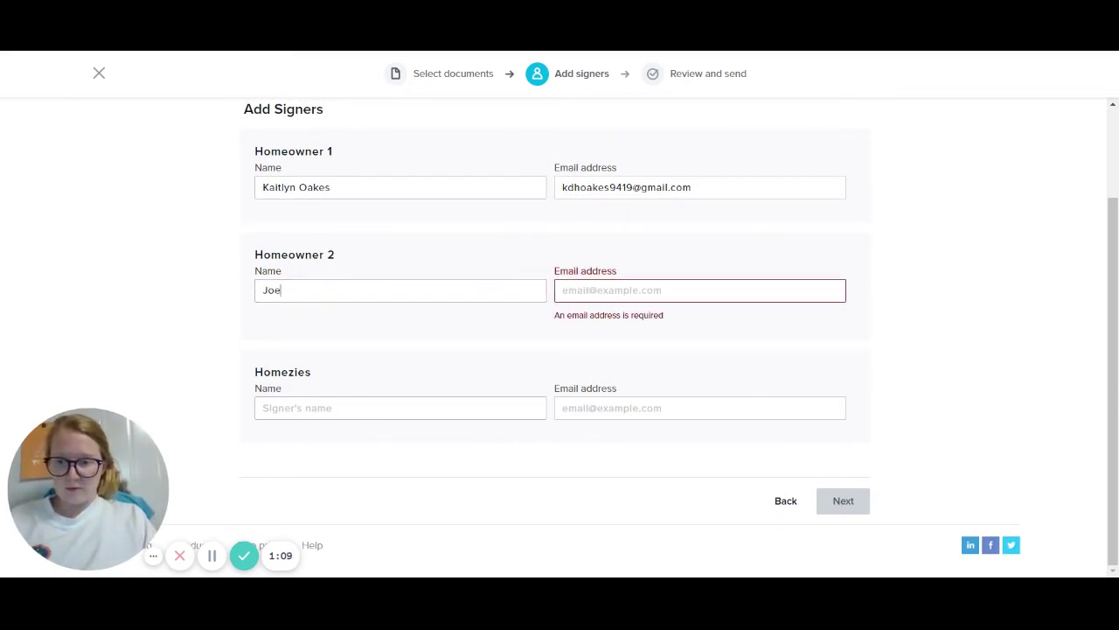
key(Tab)
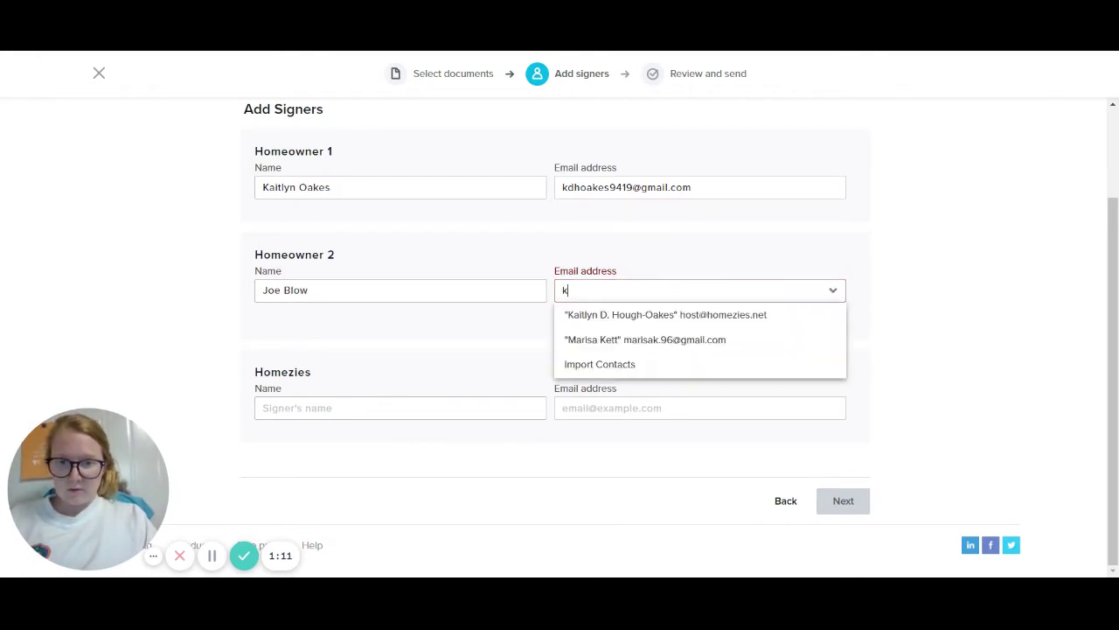
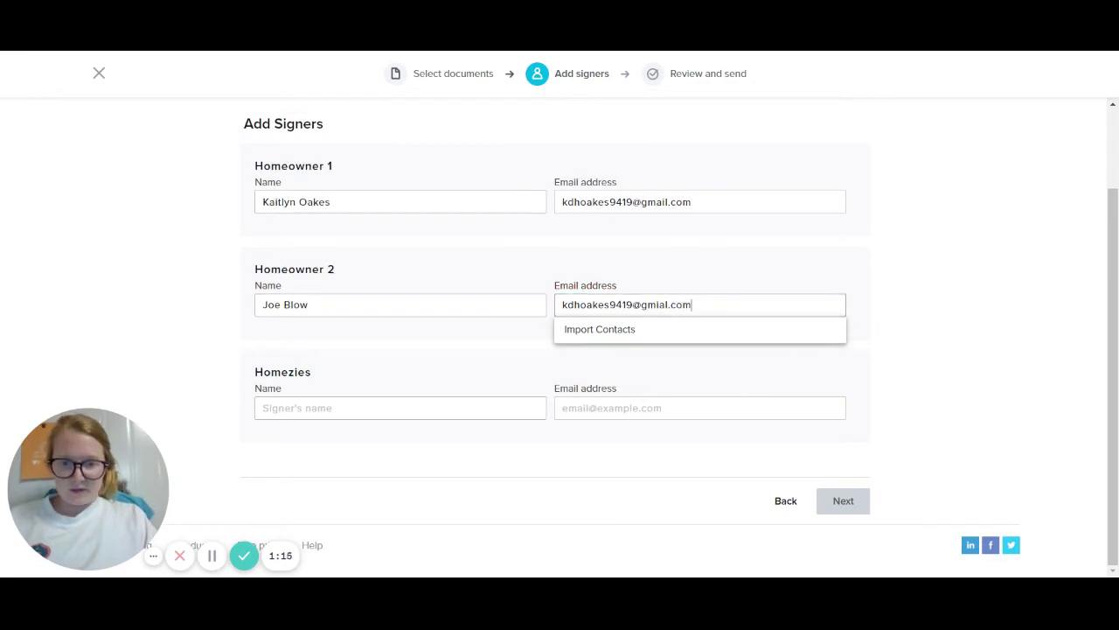
Enter the Homezies signer's name and e-mail address, then proceed to Review and send
key(Tab)
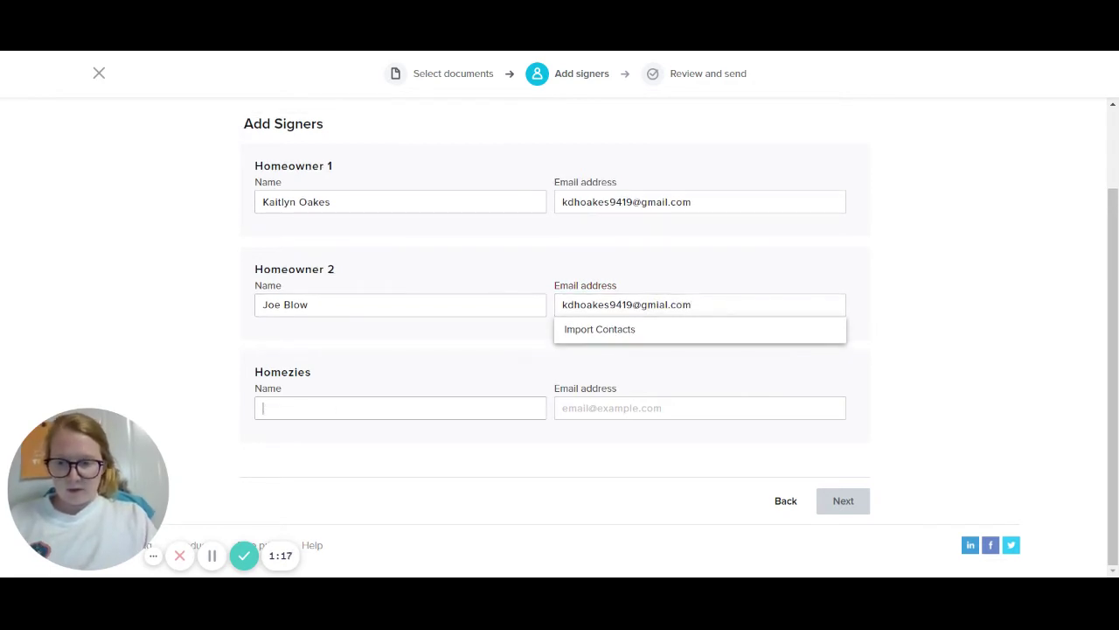
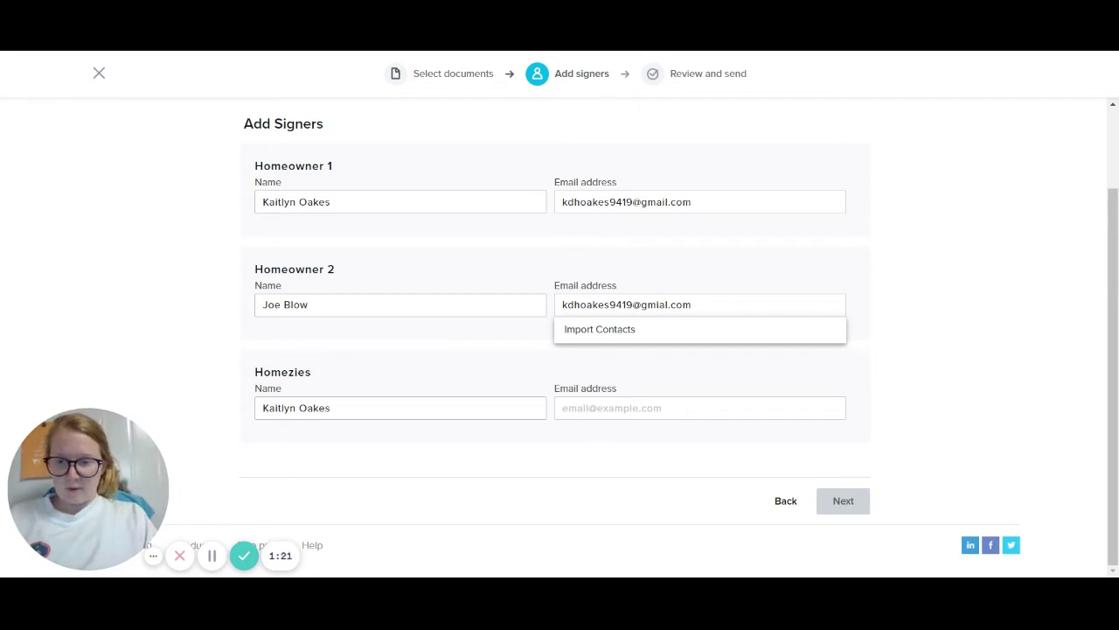
key(Tab)
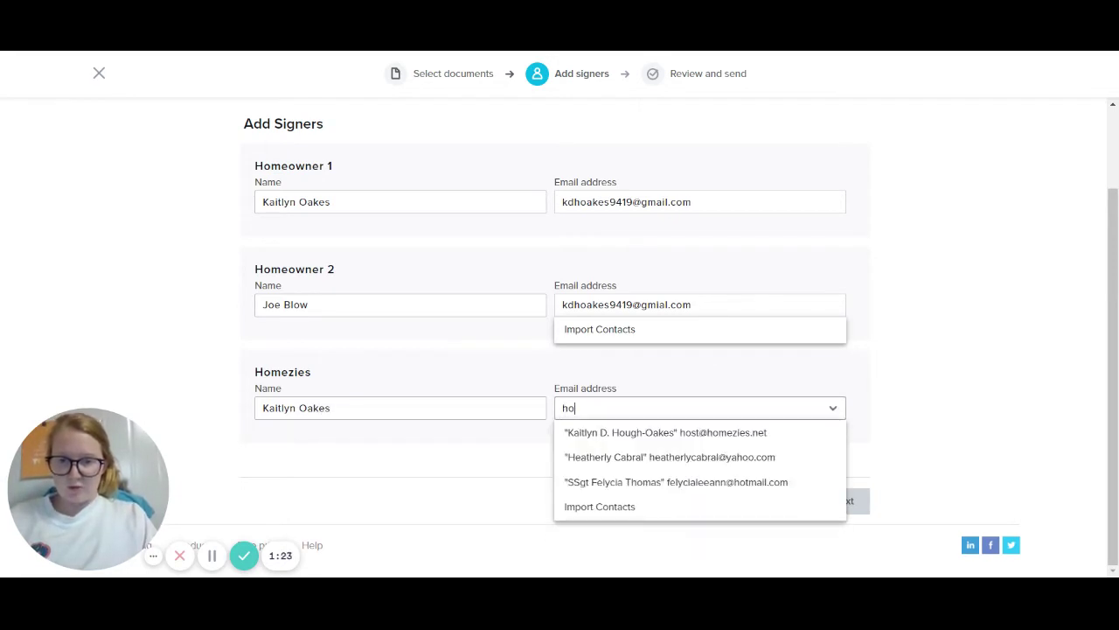
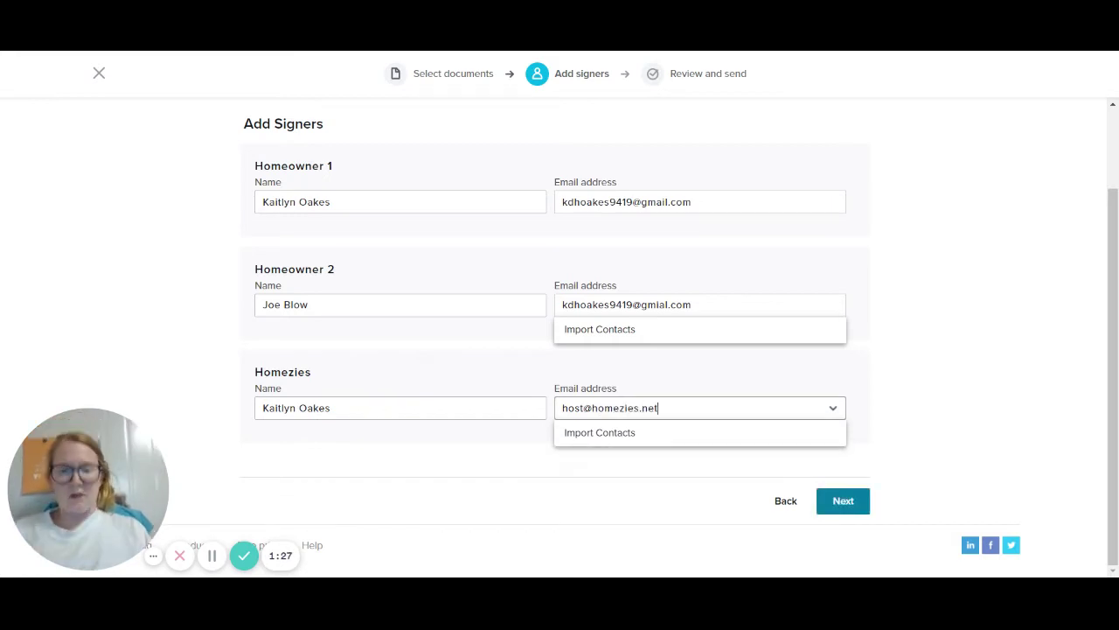
click(962, 455)
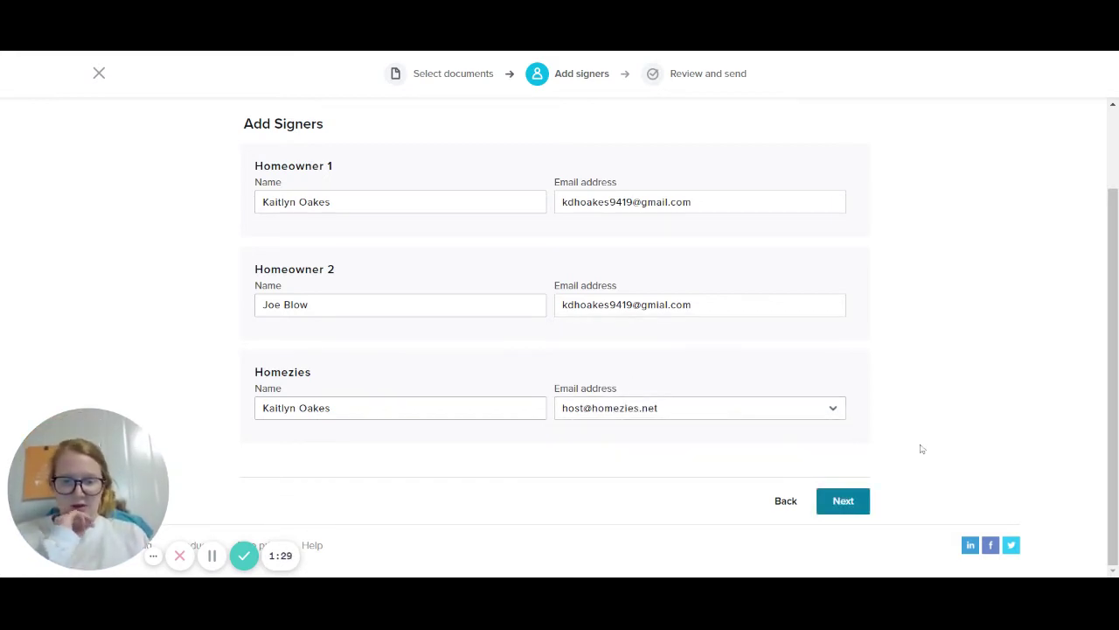
click(845, 500)
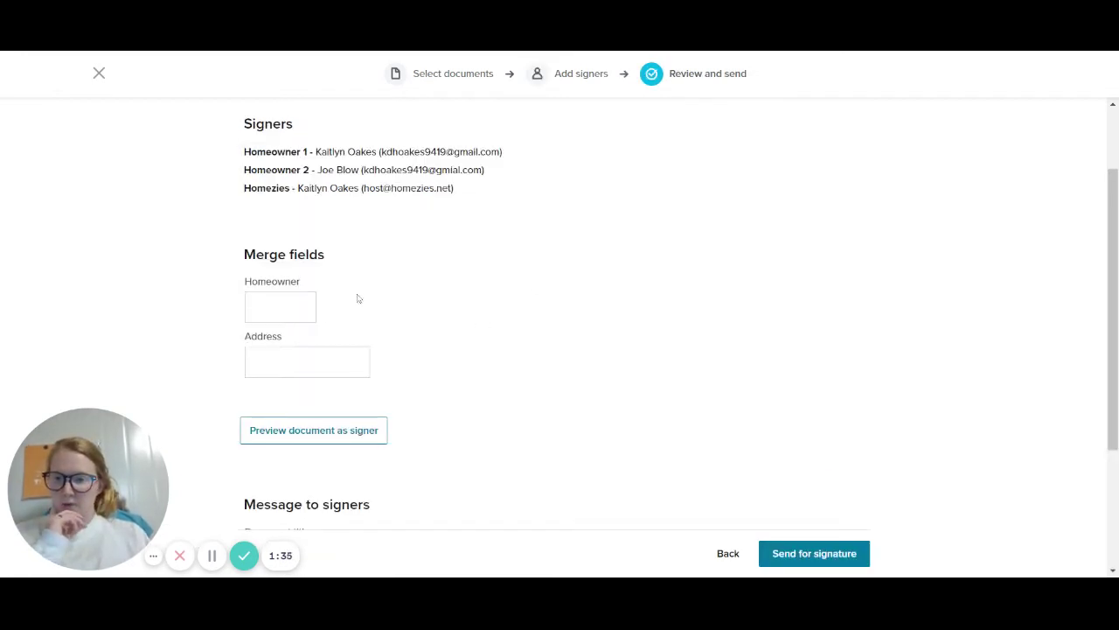
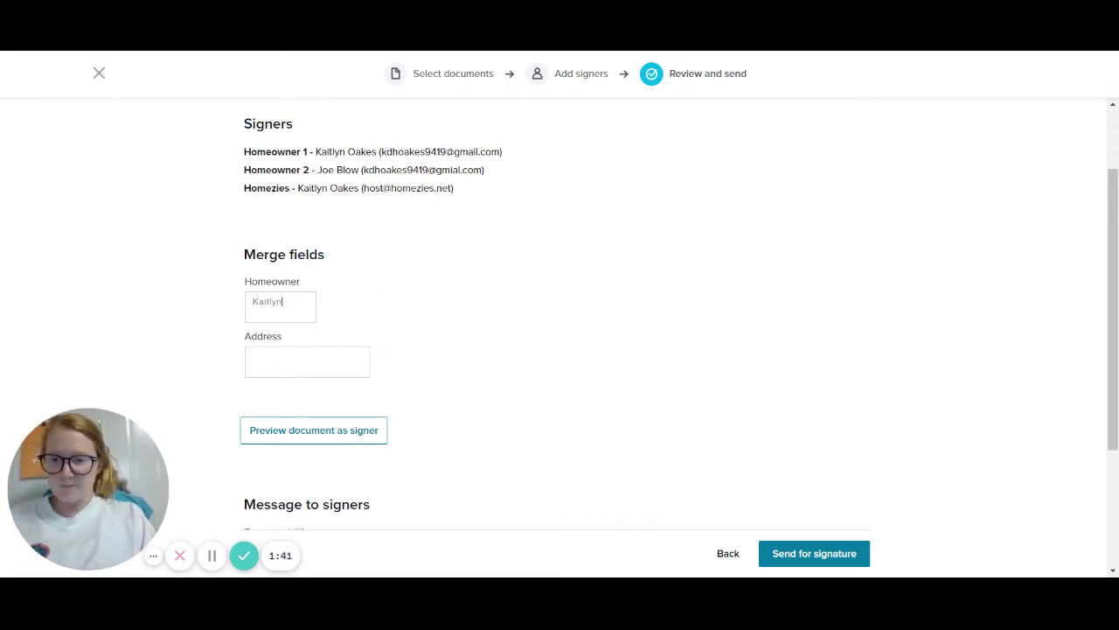
Type both homeowners' names into the Homeowner merge field
key(BackSpace)
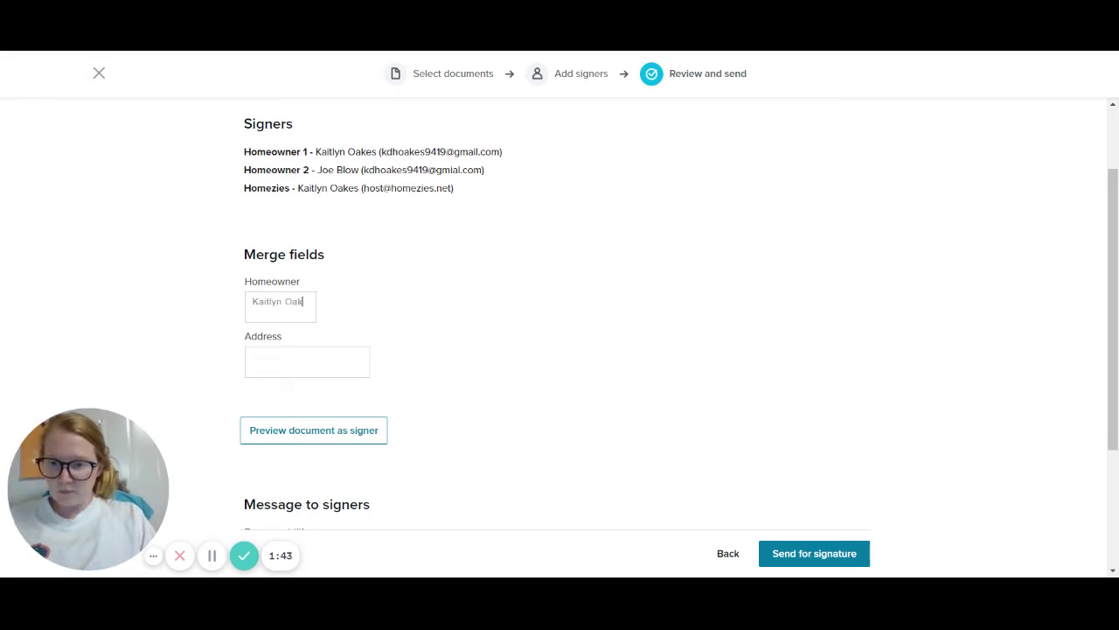
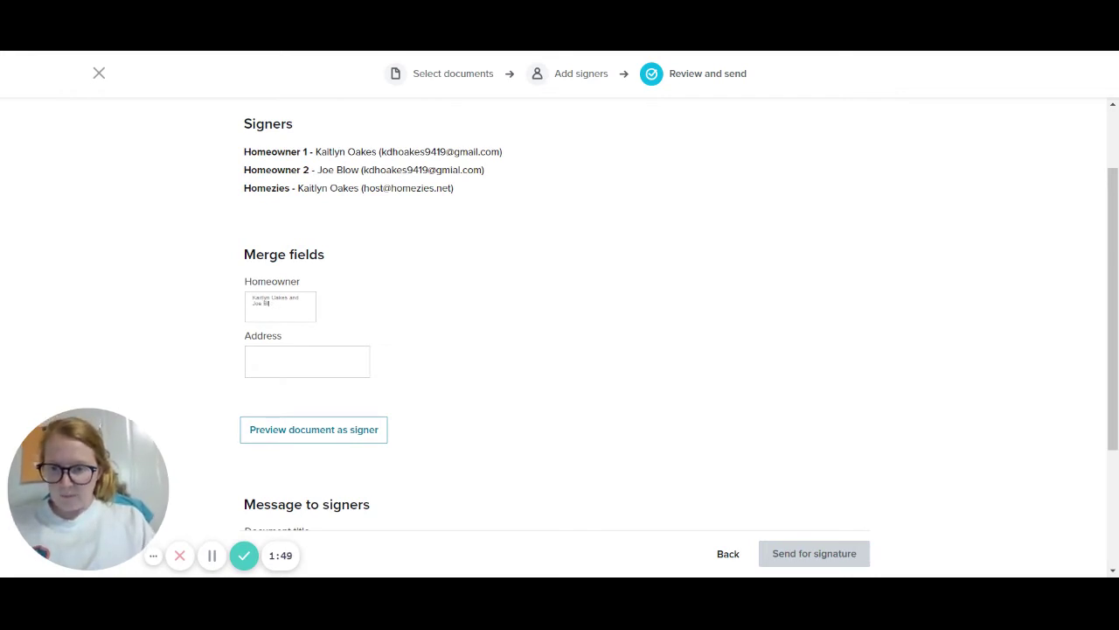
Replace the Homeowner value with one homeowner's name and enter the property address
click(262, 359)
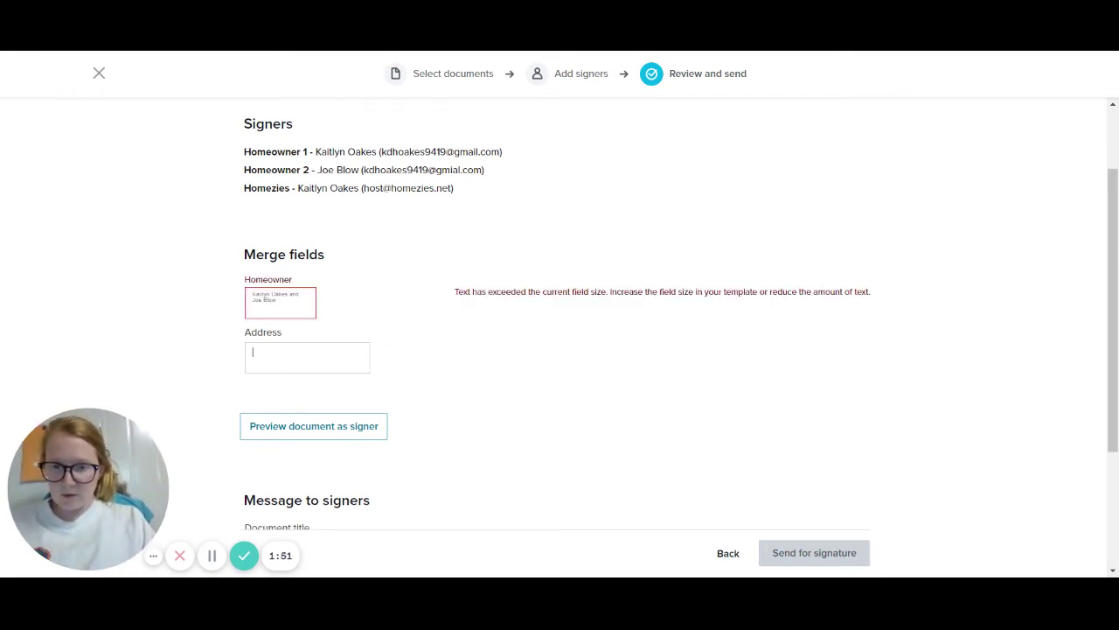
key(ctrl+a)
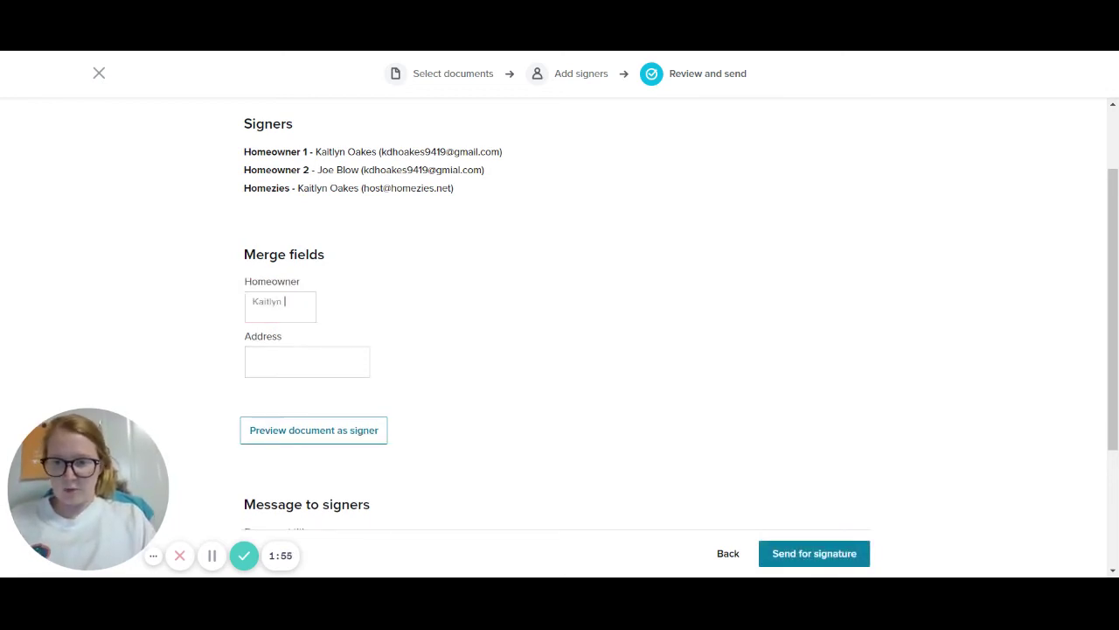
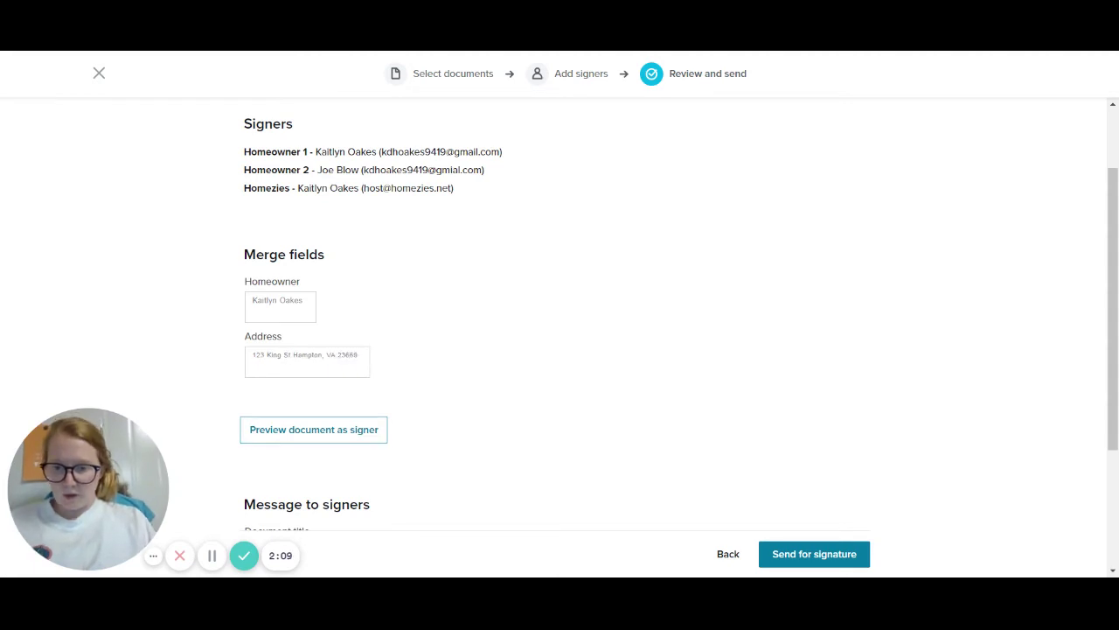
Change the document title to 'AirBnB Contract for' followed by the property's street address
scroll(560, 335, down, 4)
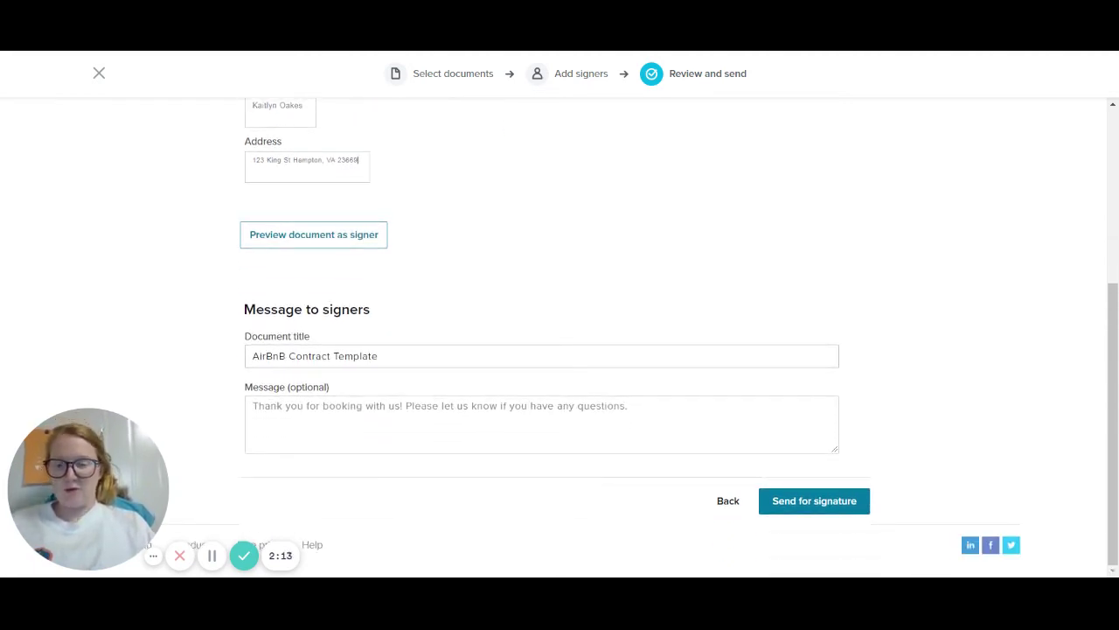
click(379, 356)
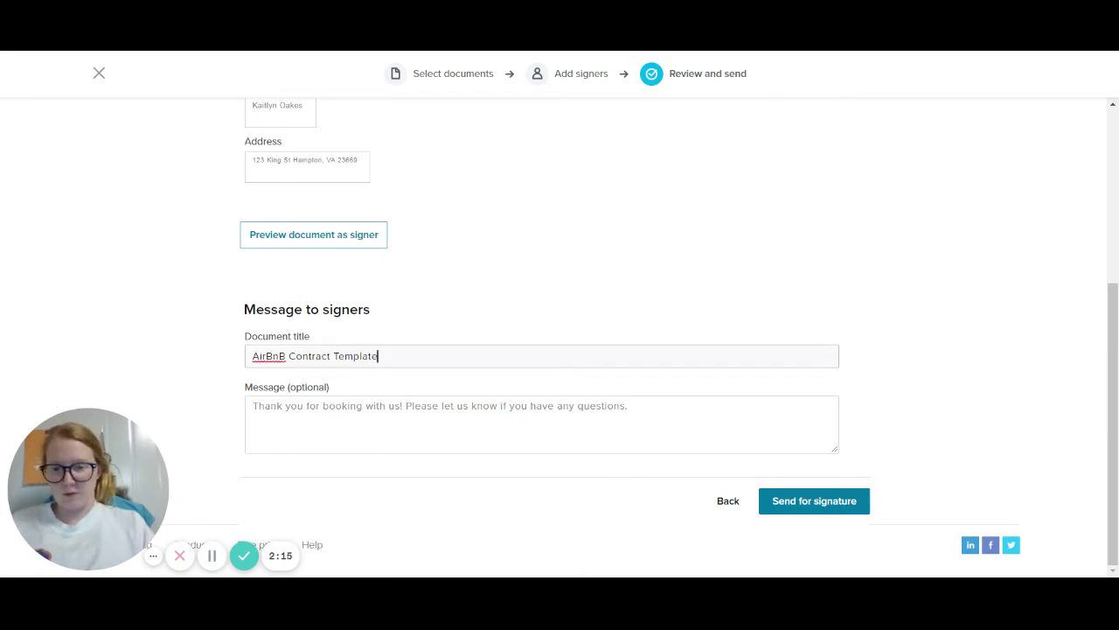
key(BackSpace)
key(BackSpace)
key(BackSpace)
key(BackSpace)
key(BackSpace)
key(BackSpace)
key(BackSpace)
key(BackSpace)
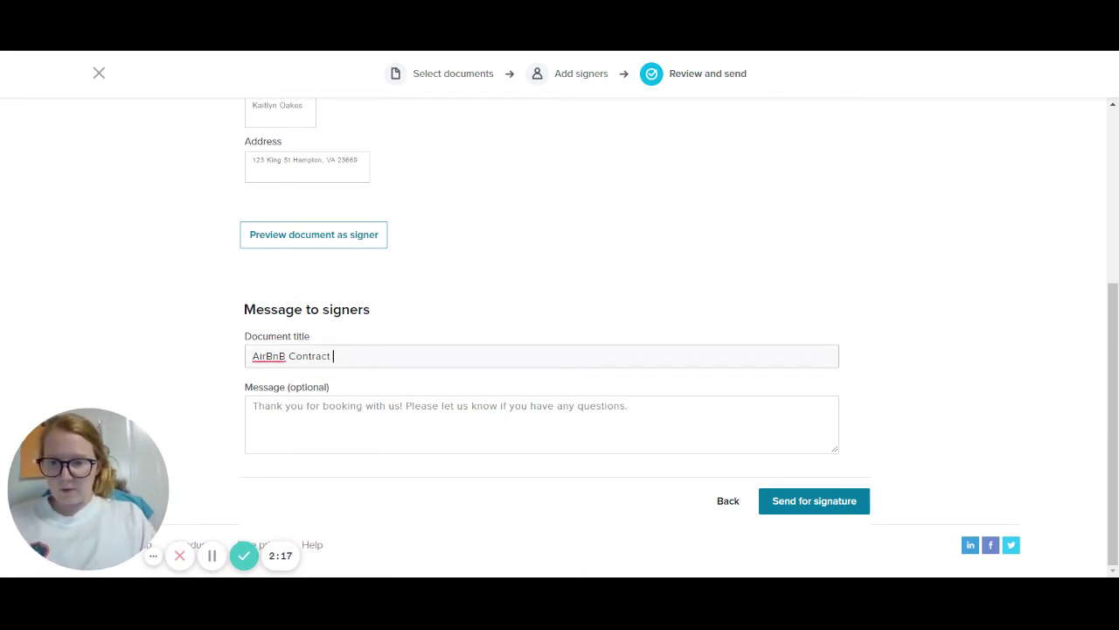
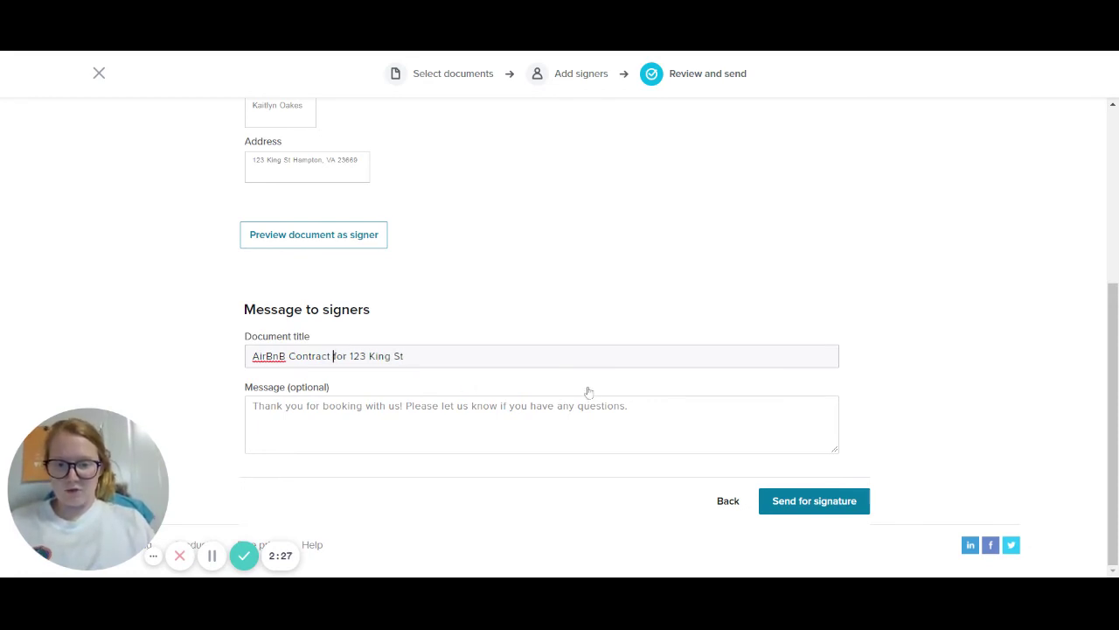
scroll(480, 309, up, 2)
scroll(480, 309, down, 2)
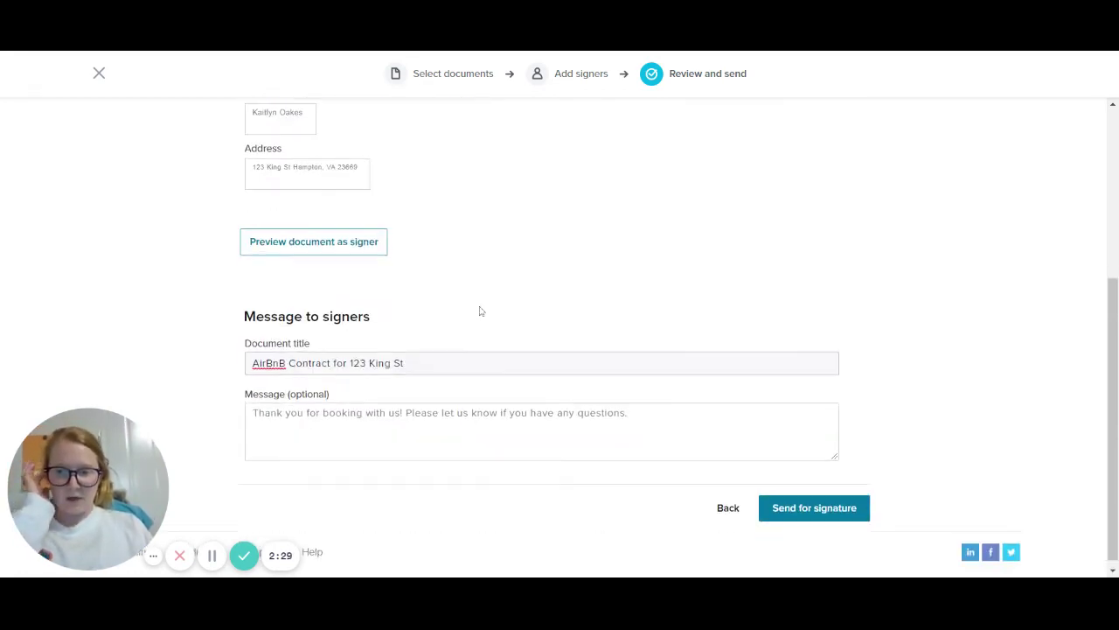
click(296, 241)
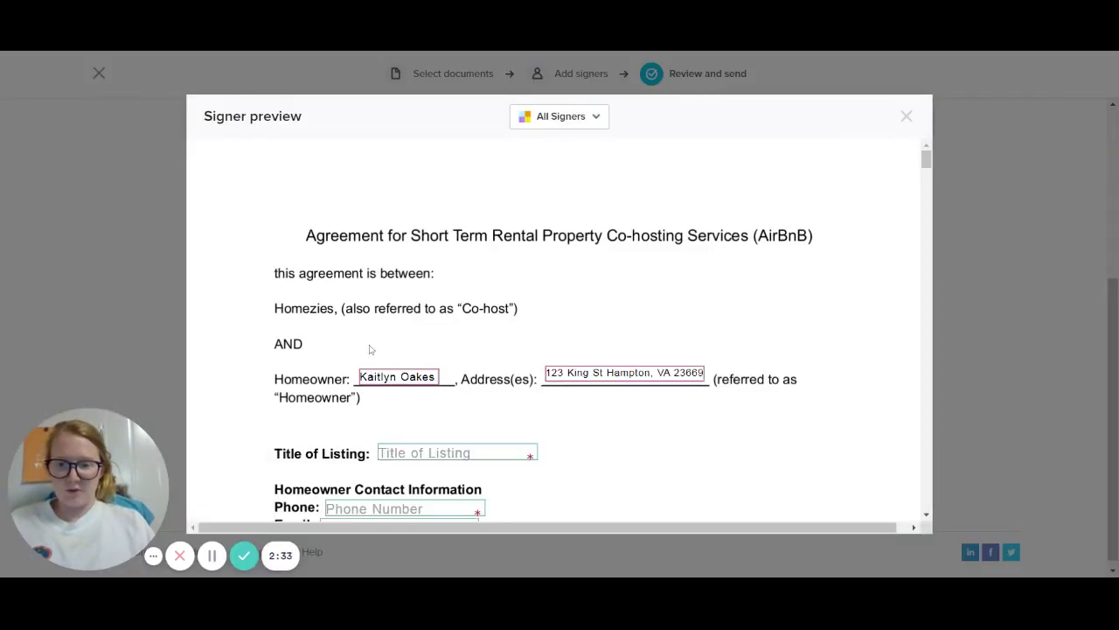
scroll(584, 394, down, 1)
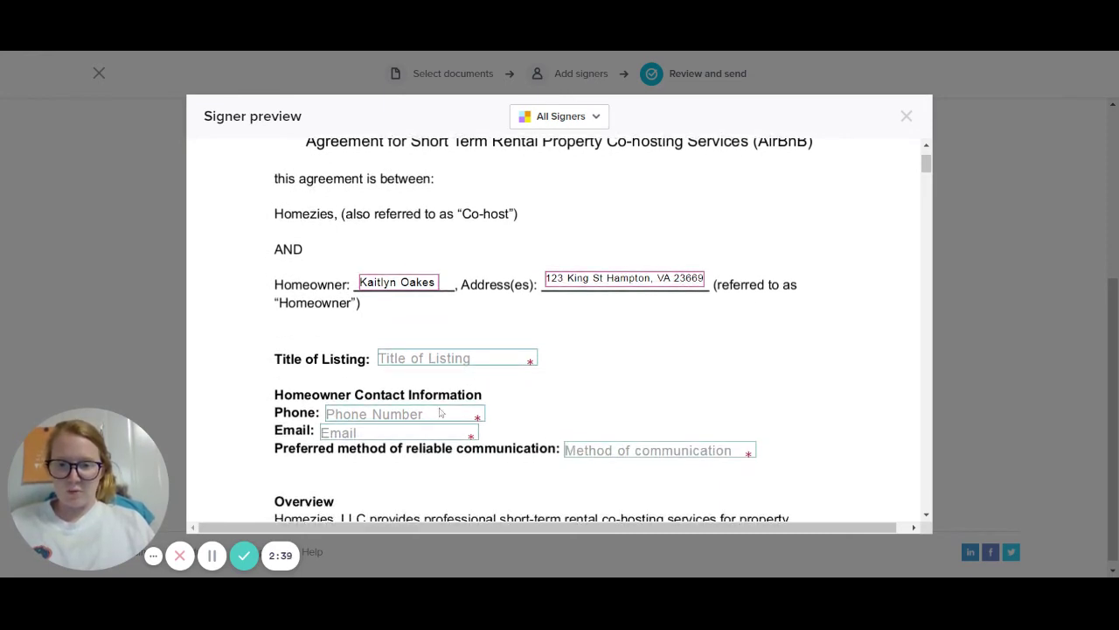
scroll(560, 328, down, 10)
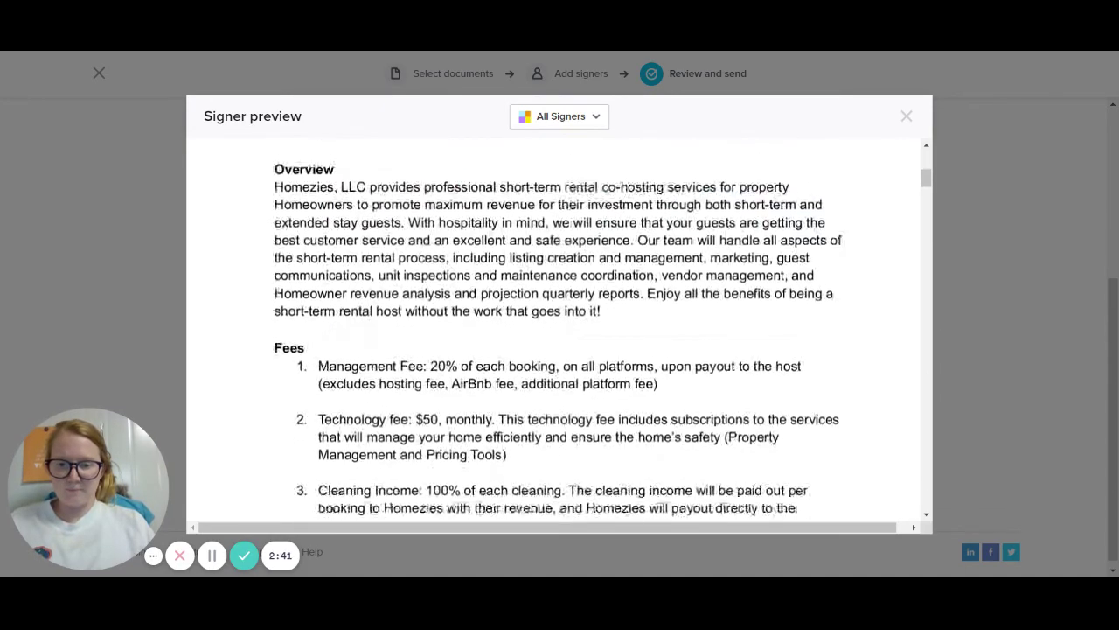
scroll(603, 158, down, 3)
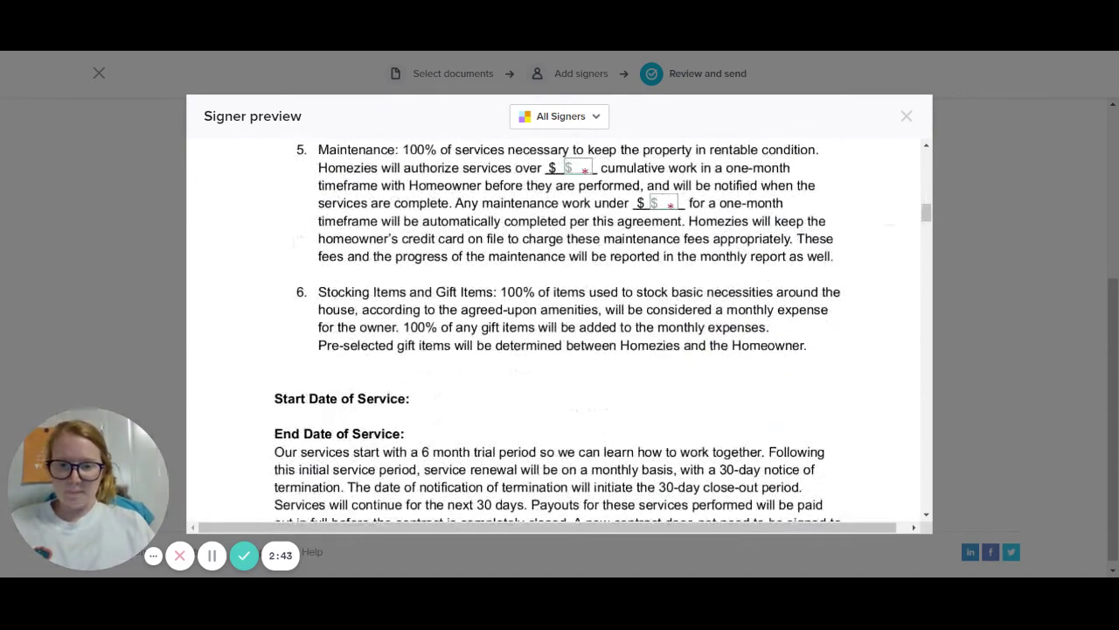
scroll(665, 323, down, 4)
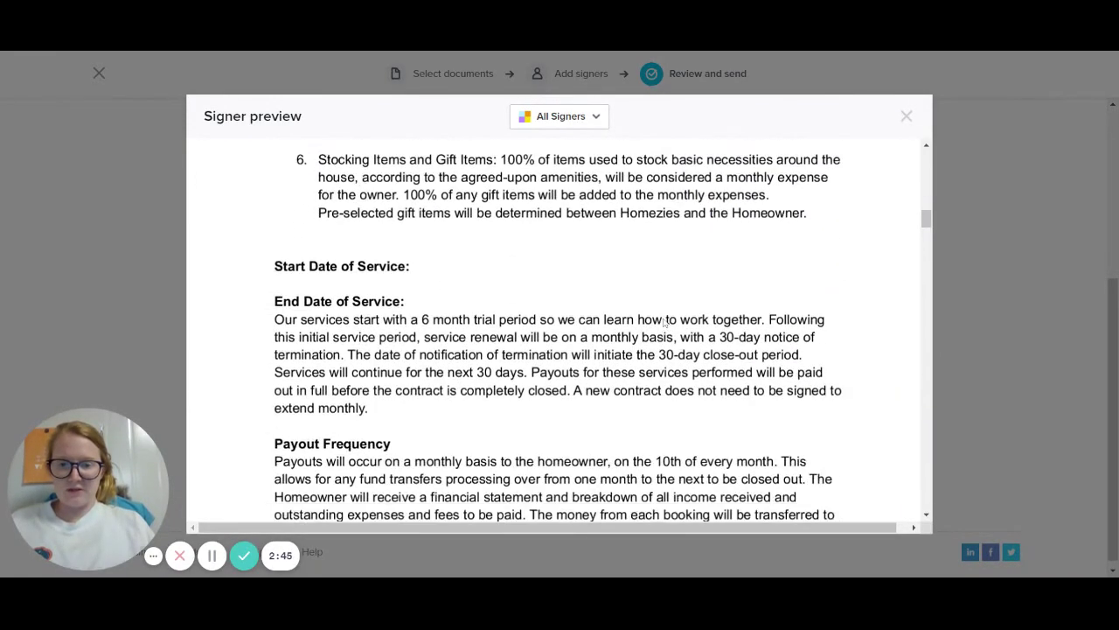
scroll(665, 324, down, 10)
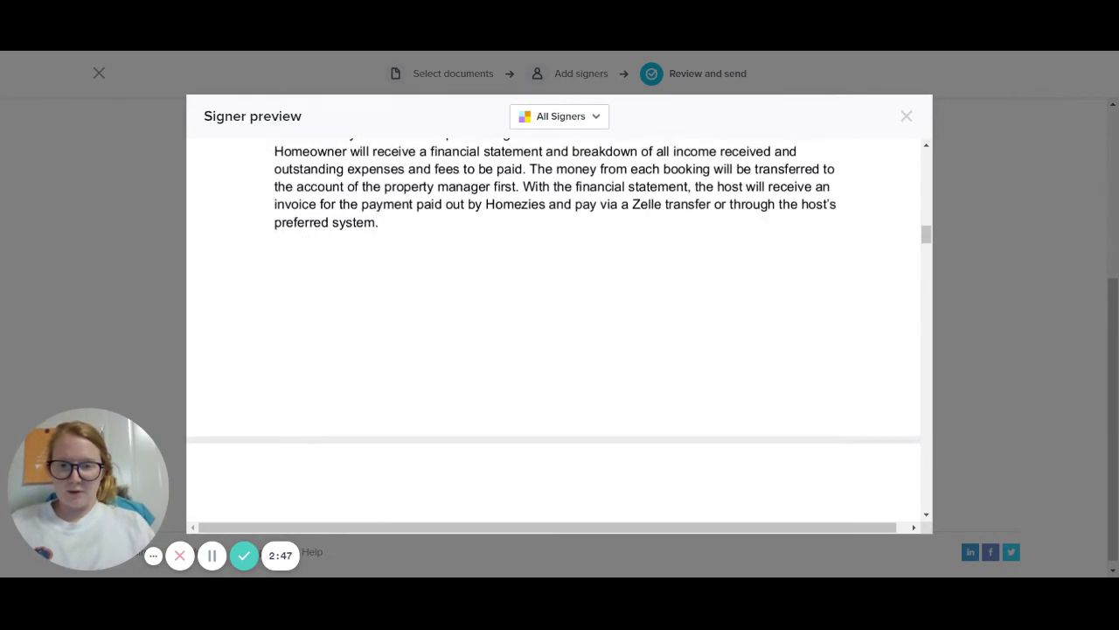
scroll(727, 475, down, 12)
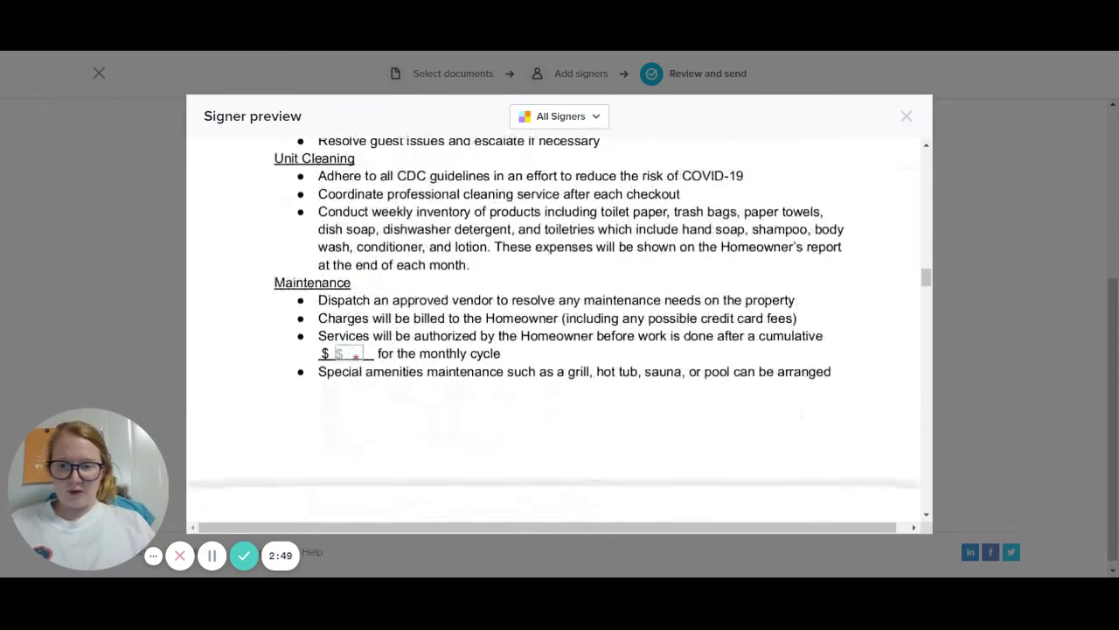
scroll(727, 475, down, 15)
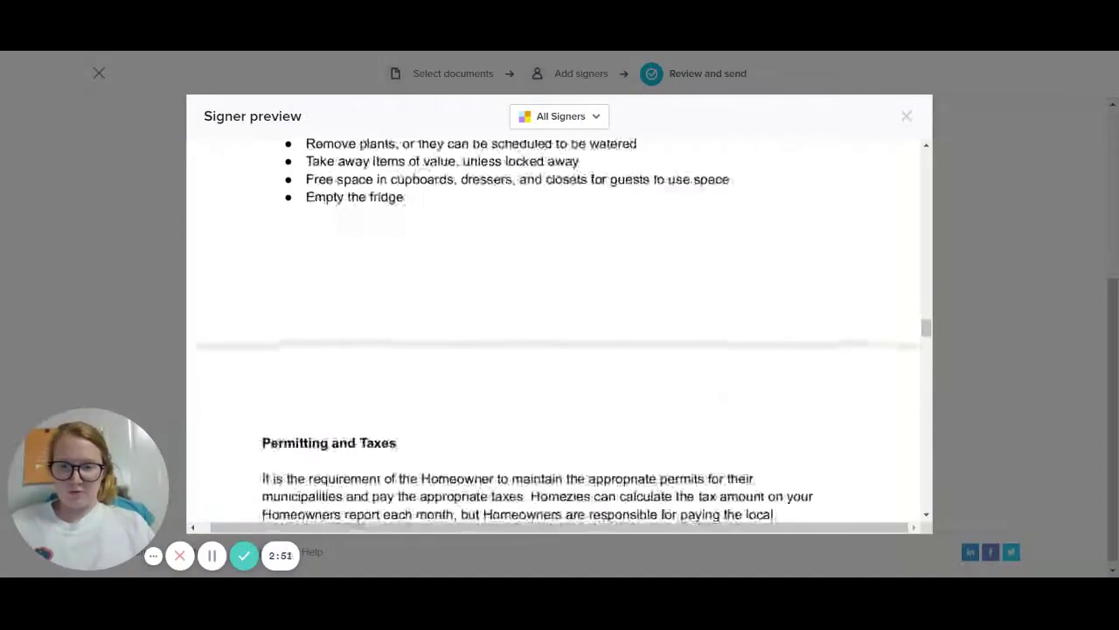
scroll(560, 333, down, 10)
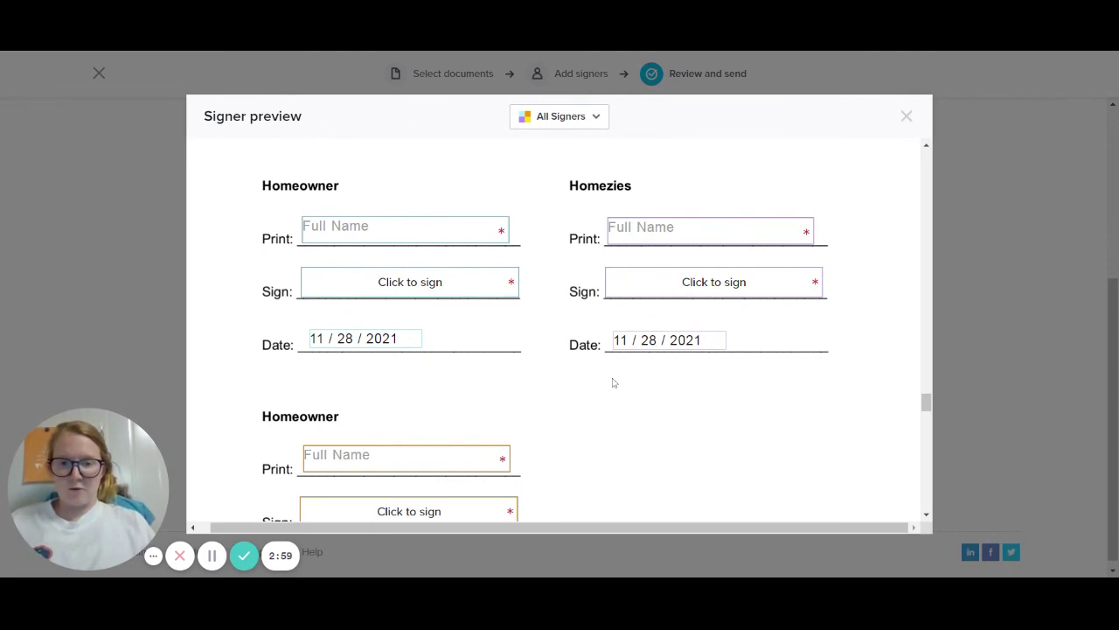
scroll(687, 412, down, 5)
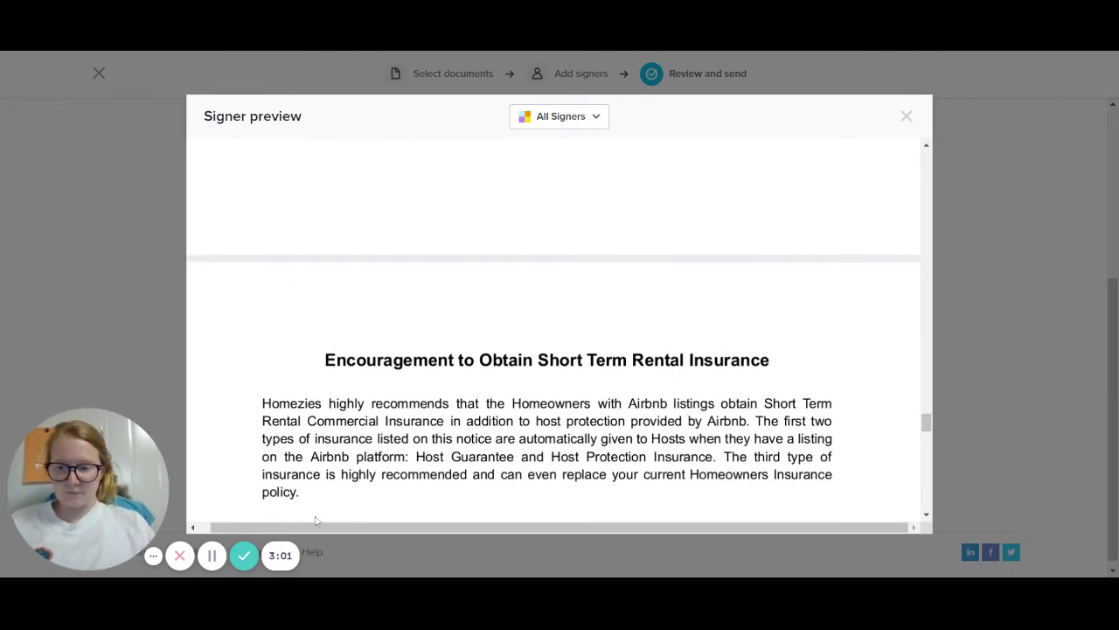
click(908, 120)
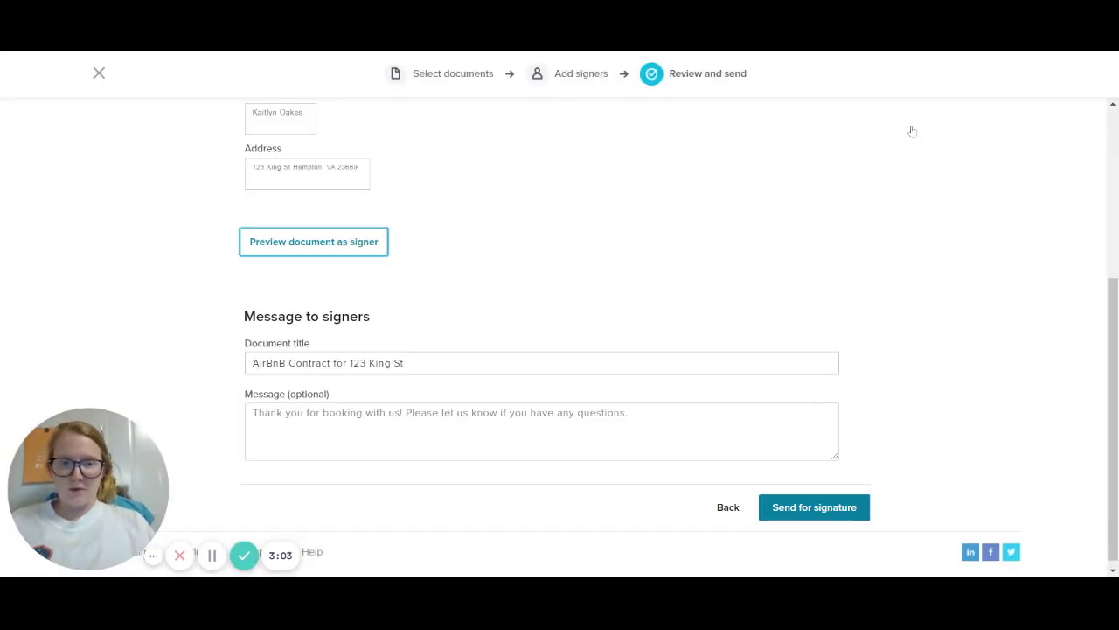